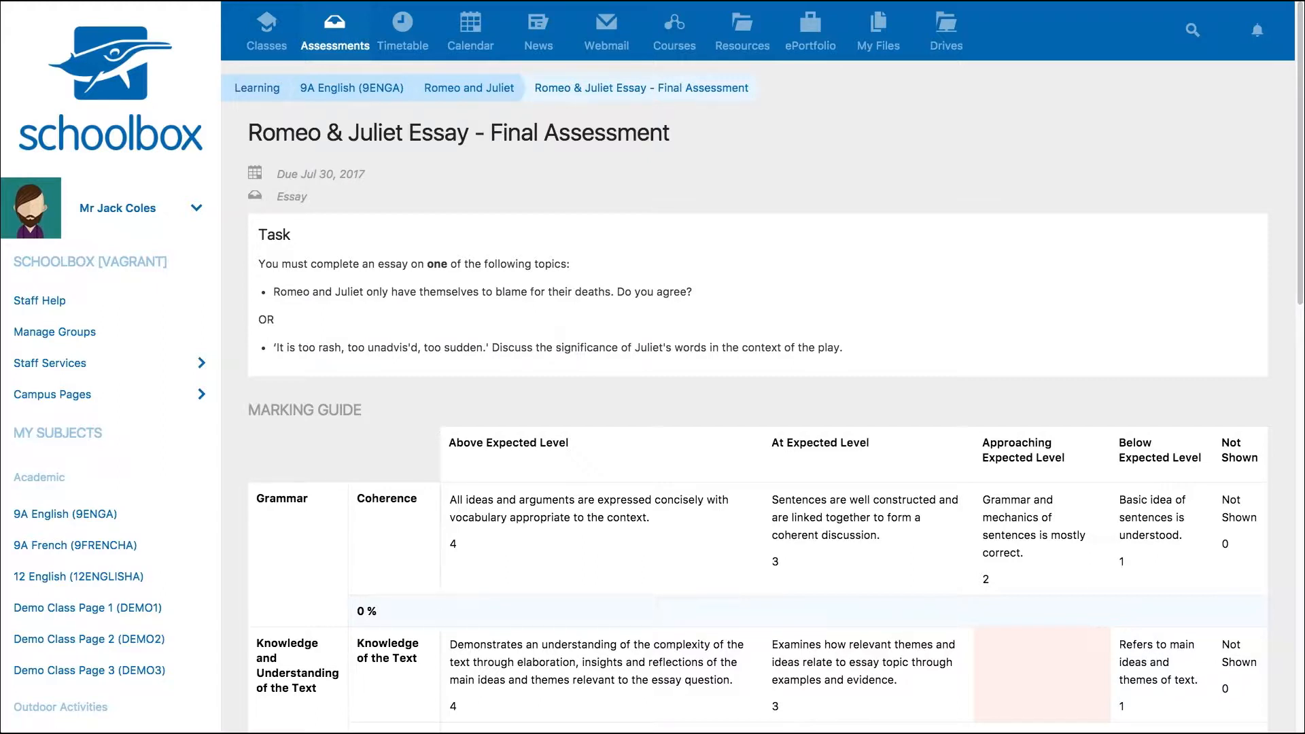
# - Examine the task description and marking guide of the Romeo & Juliet Essay - Final Assessment
pyautogui.scroll(-4, 758, 408)
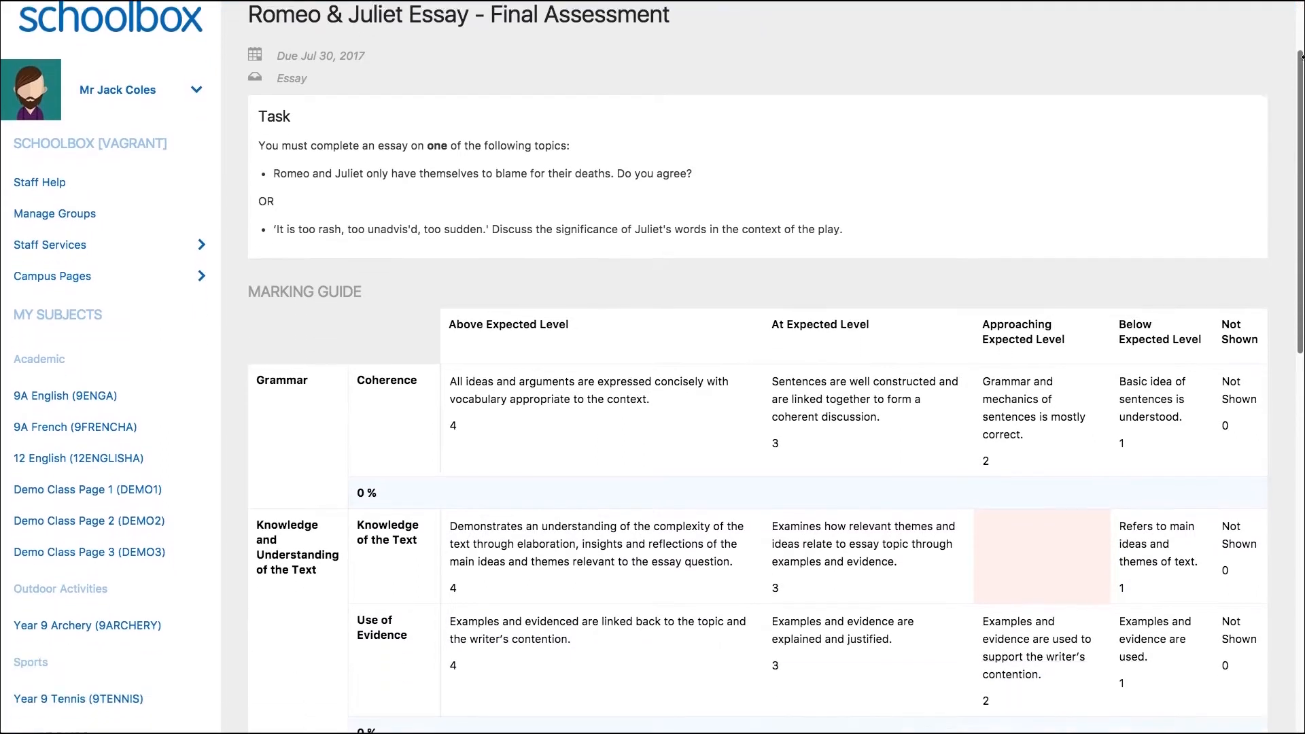
pyautogui.scroll(-5, 758, 367)
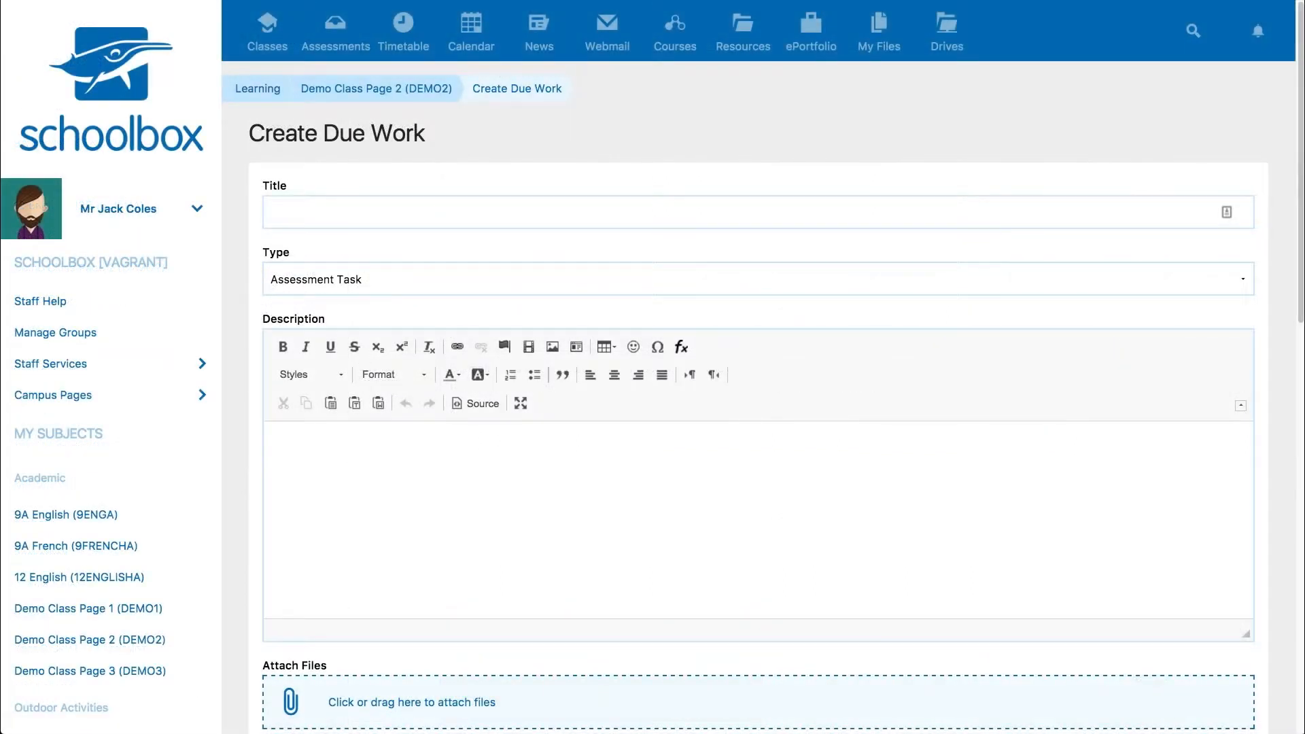
# - Title the due work "Romeo & Juliet Essay - Final Assessment" and set its grading weight to 20
pyautogui.click(639, 205)
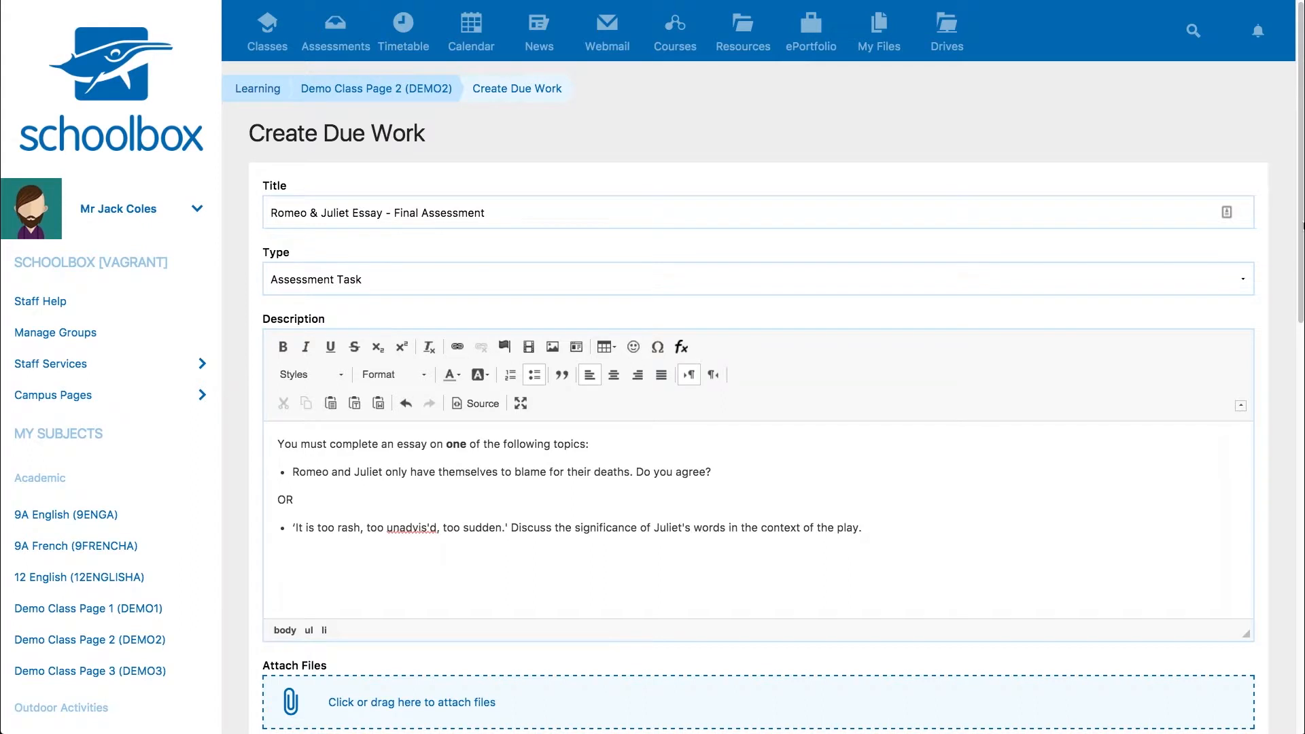
pyautogui.moveTo(1302, 226); pyautogui.dragTo(1300, 502)
pyautogui.click(390, 397)
pyautogui.press('BackSpace')
pyautogui.write('20')
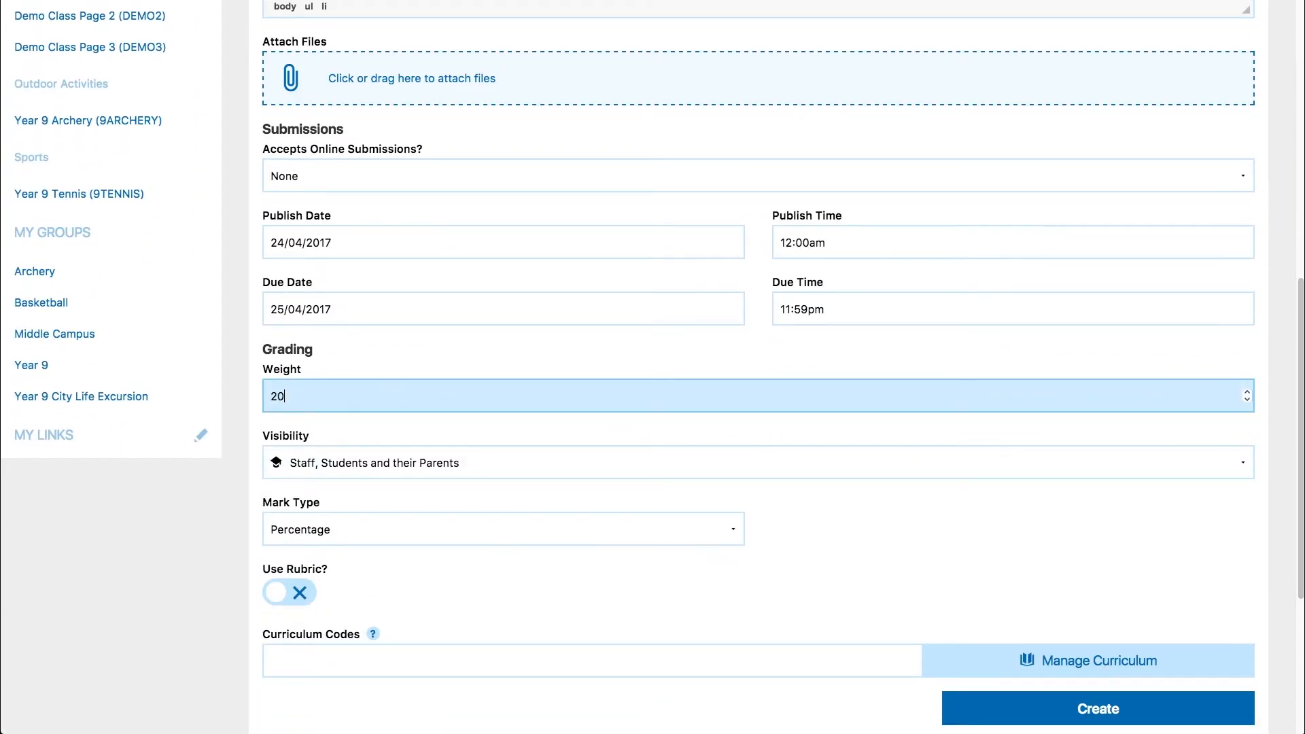
# - Choose Percentage as the mark type and enable the rubric for grading
pyautogui.click(466, 528)
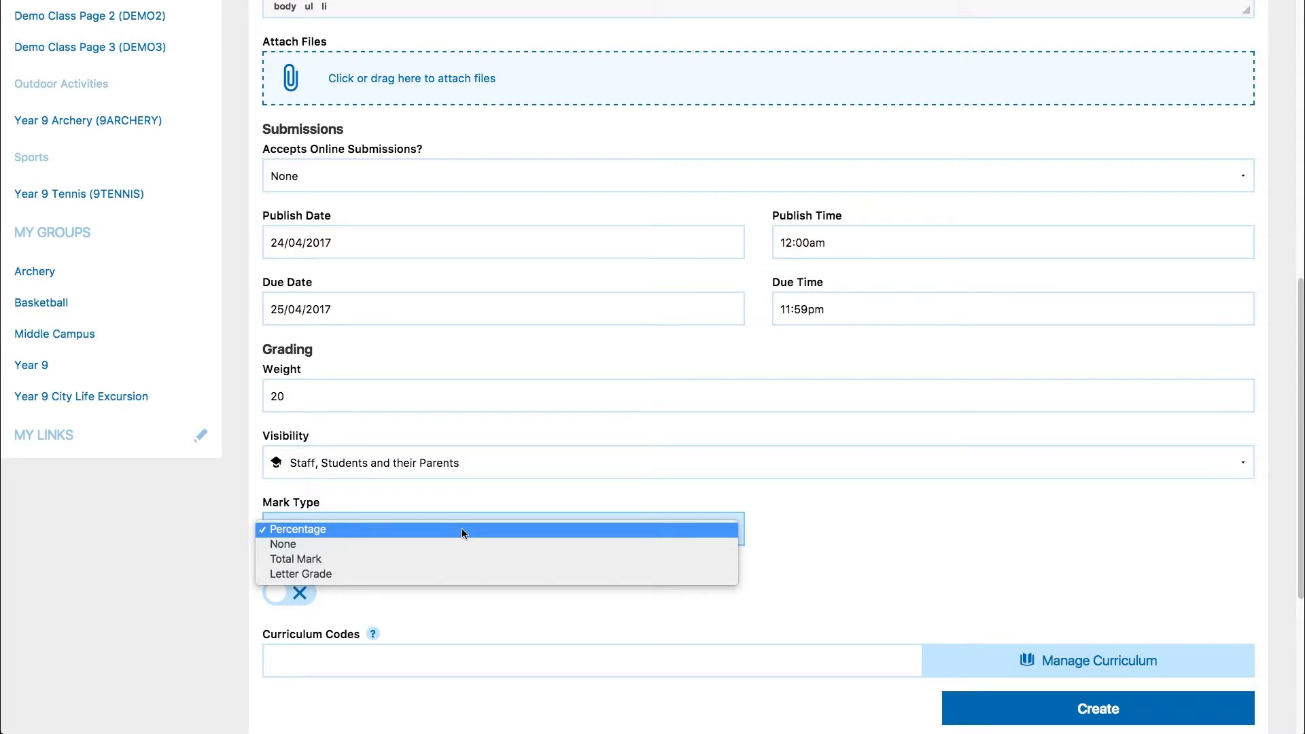
pyautogui.click(462, 530)
pyautogui.click(279, 601)
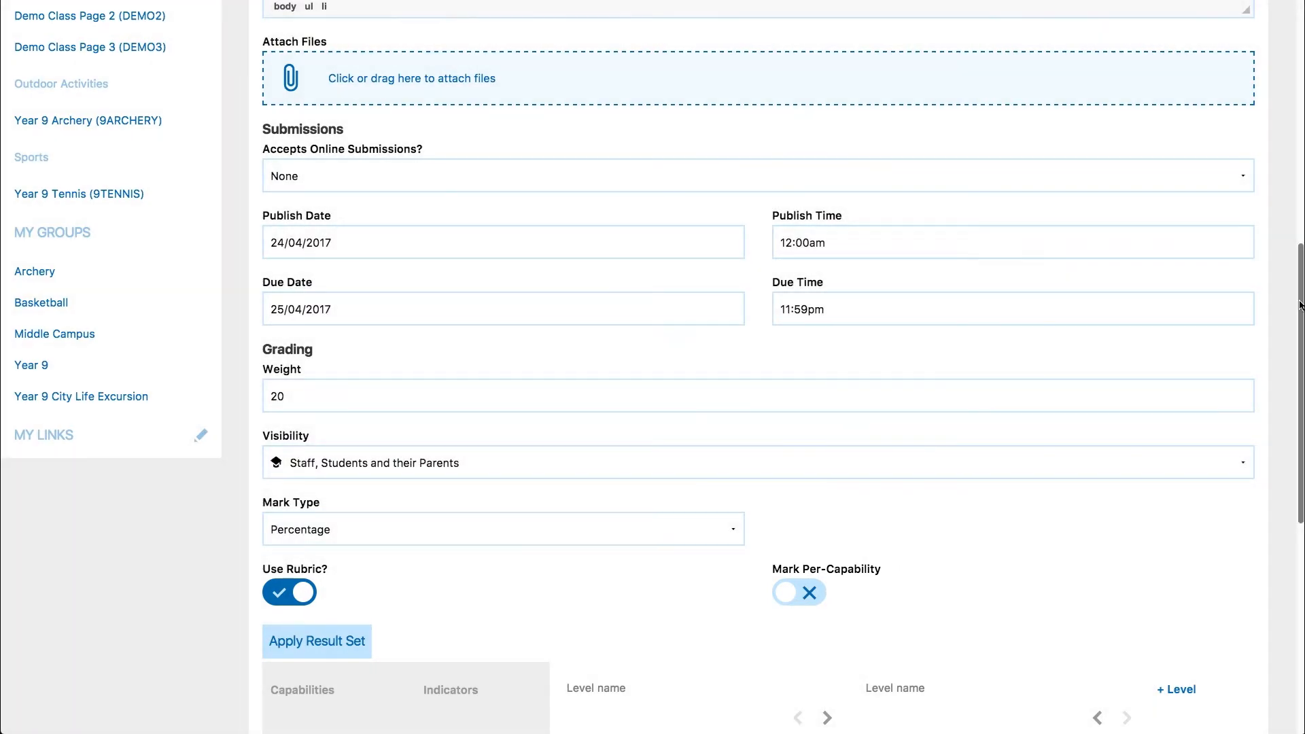
# - Set up five rubric levels: Above Expected Level, At Expected Level, Approaching Expected Level, Below Expected Level and Not Shown
pyautogui.scroll(-5, 758, 367)
pyautogui.click(699, 380)
pyautogui.write('Above Expected Level')
pyautogui.press('Tab')
pyautogui.write('At Expected Level')
pyautogui.click(1185, 381)
pyautogui.write('Approaching Expected Level')
pyautogui.click(1200, 381)
pyautogui.write('Below Expected Level')
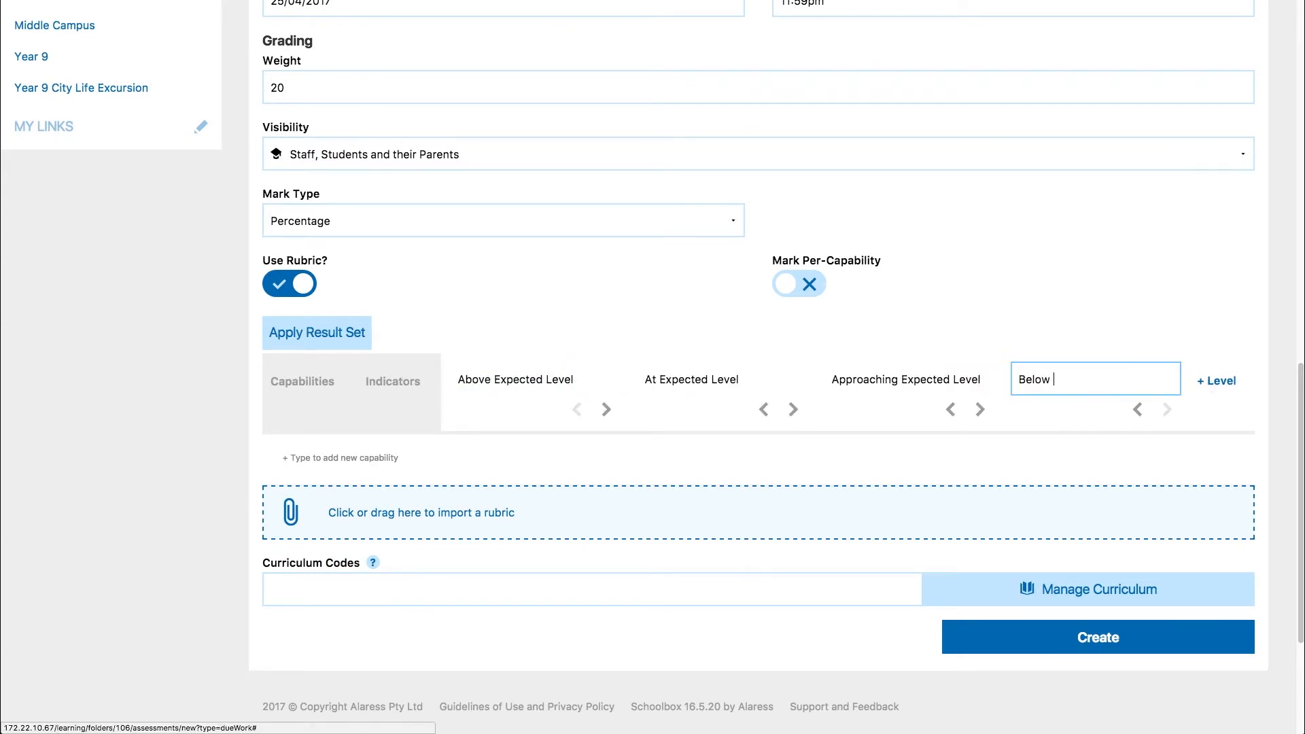
pyautogui.click(1217, 381)
pyautogui.write('Not Shown')
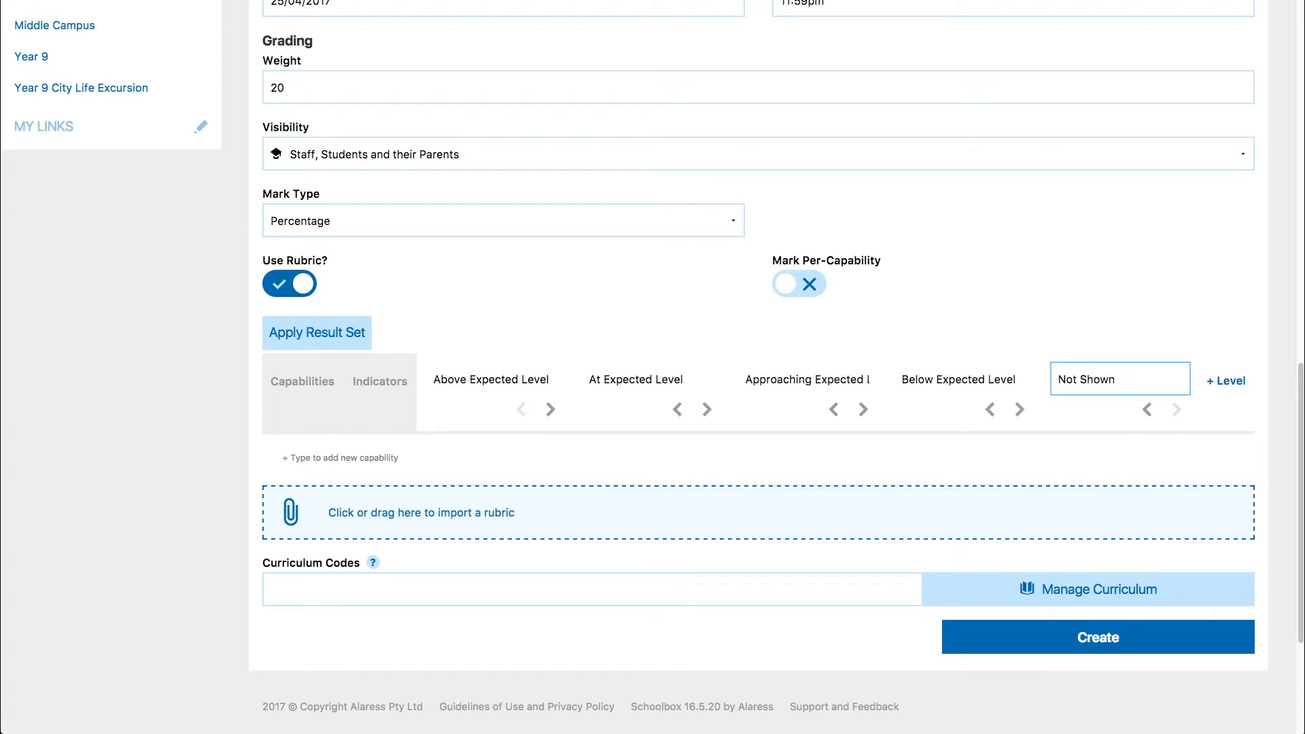
# - Add the capability "Grammar" to the rubric and give it the indicator "Coherence"
pyautogui.click(384, 457)
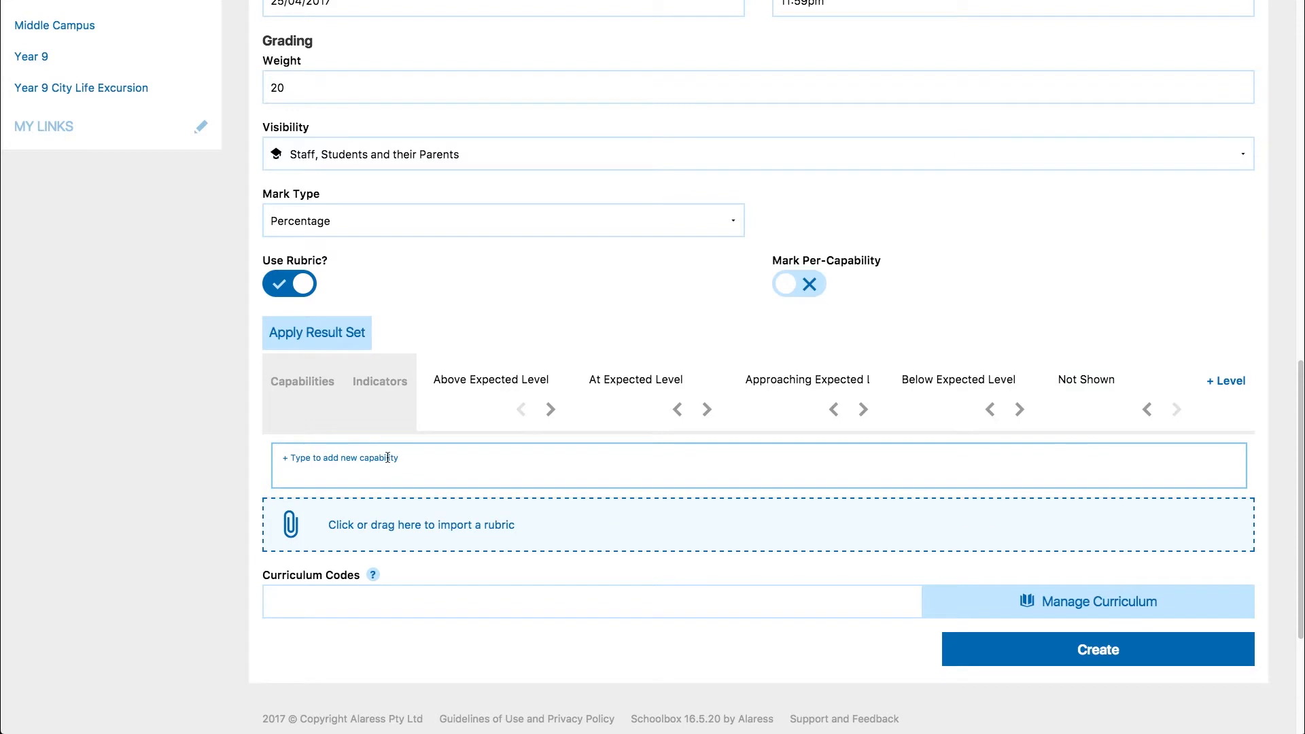
pyautogui.write('Grammar')
pyautogui.press('Tab')
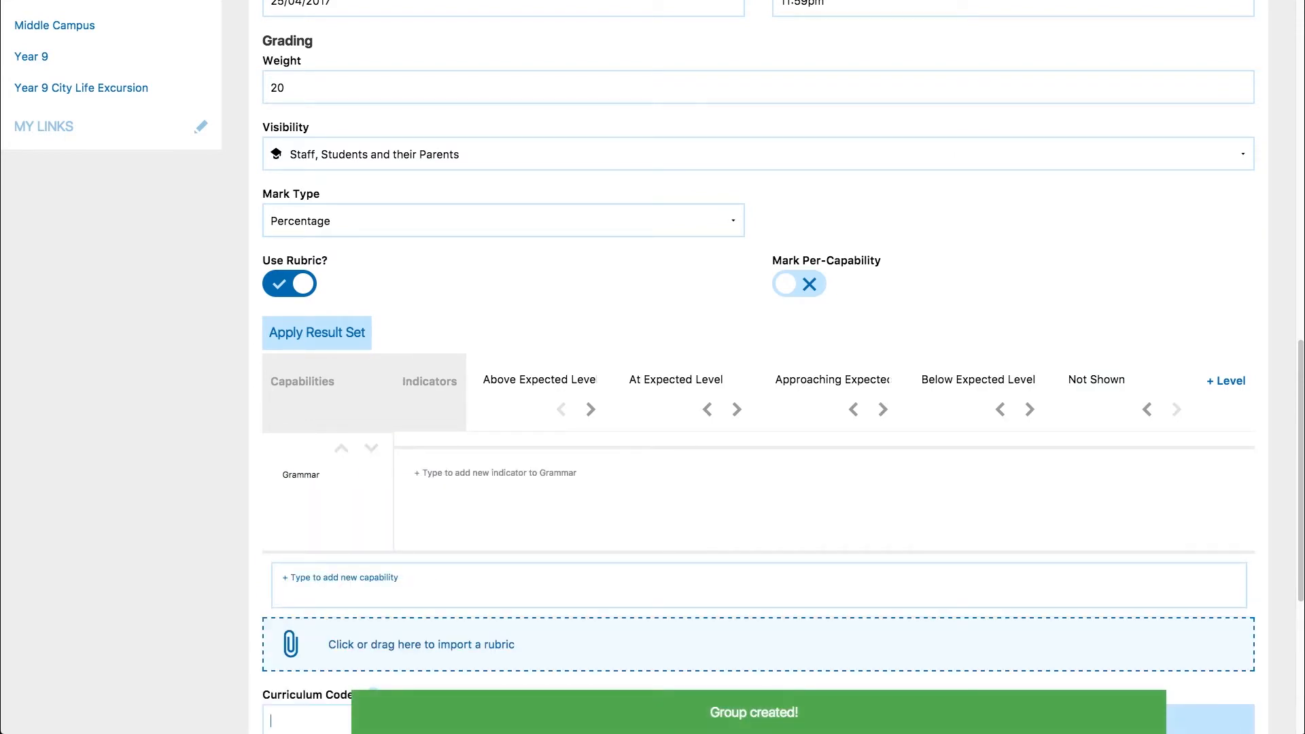
pyautogui.click(470, 479)
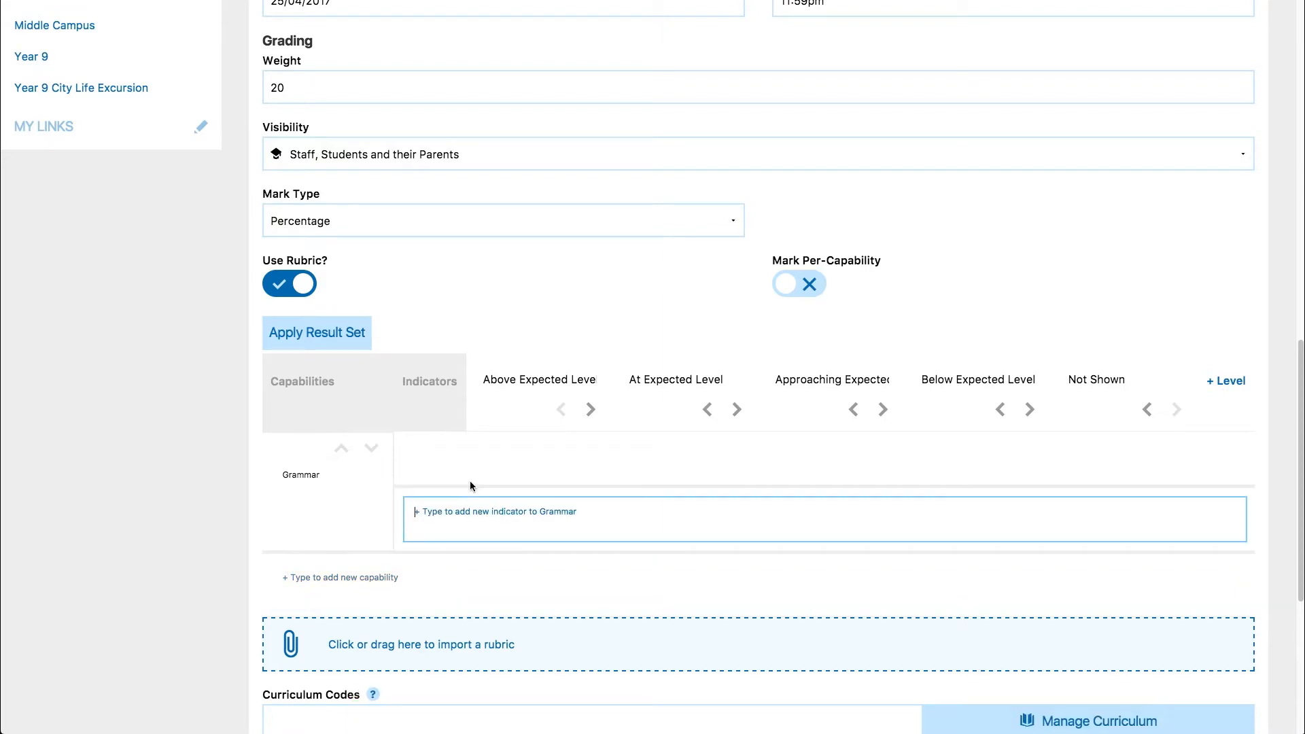
pyautogui.write('Coherence')
pyautogui.press('Tab')
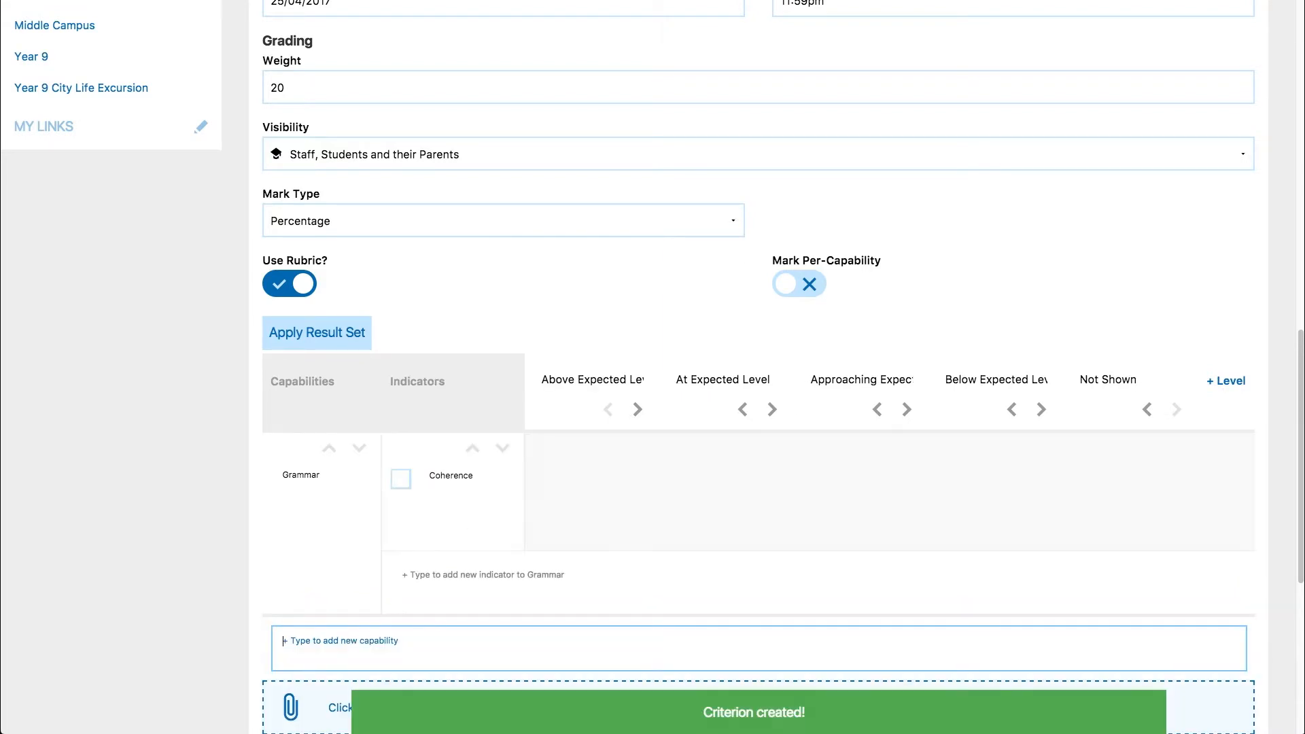
# - Add the capability "Knowledge and Understanding of the Text" with the indicator "Knowledge of the Text"
pyautogui.scroll(-3, 288, 527)
pyautogui.write('Kno')
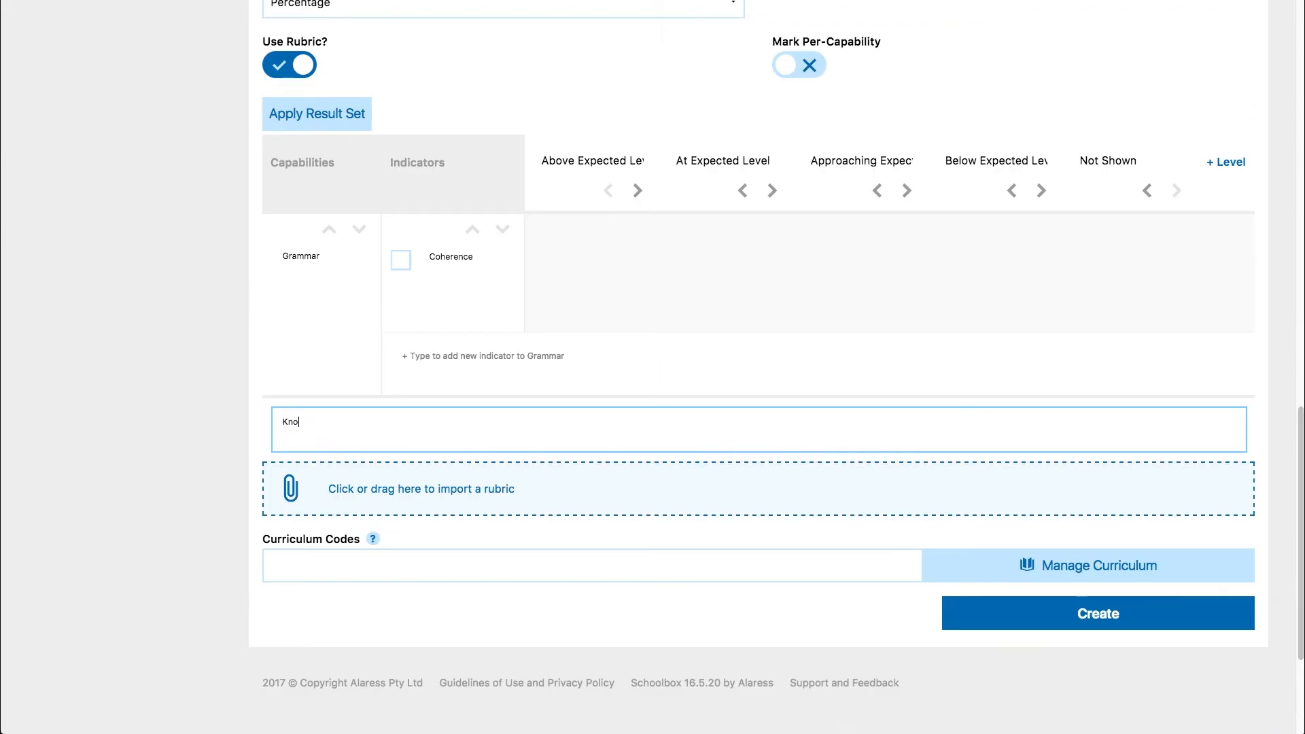
pyautogui.write('wledge and Understanding of the Text')
pyautogui.press('Tab')
pyautogui.write('Knowledge of the Text')
pyautogui.press('Tab')
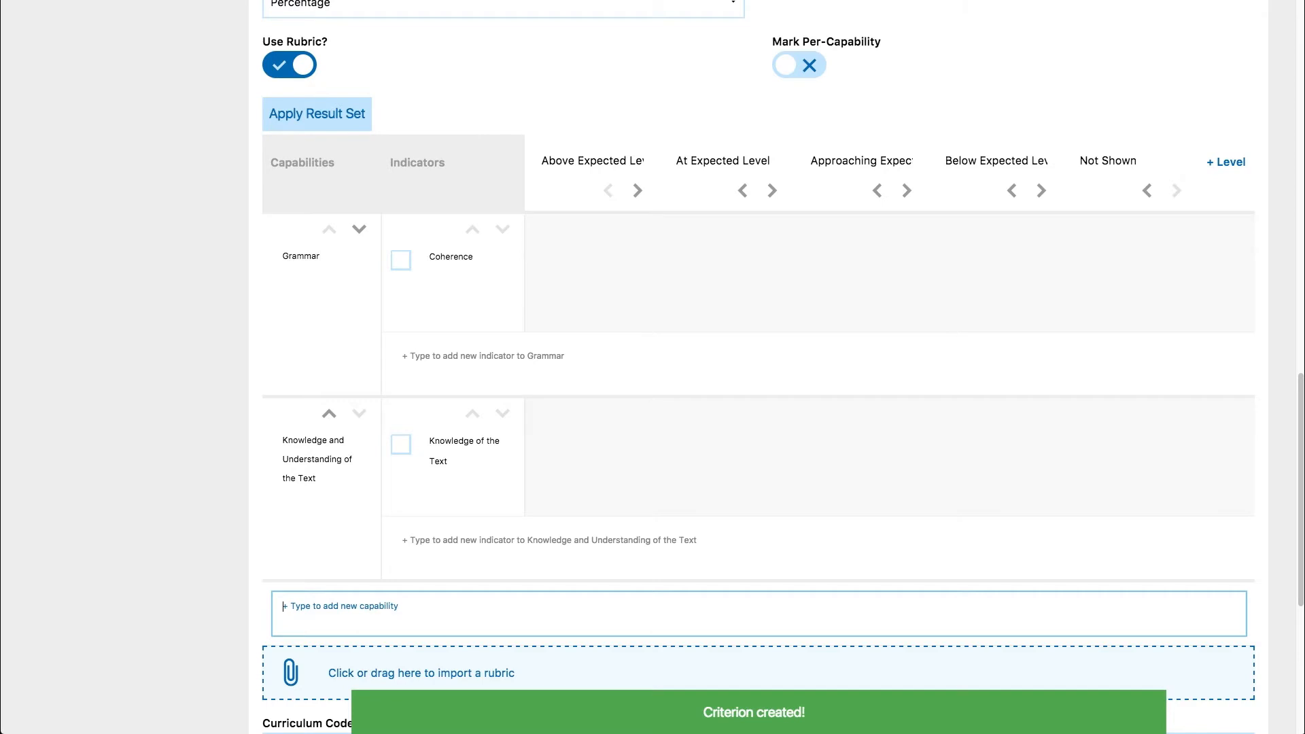
# - Enable the Coherence indicator and describe Above Expected Level as "All ideas and arguments are expressed concisely with vocabulary appropriate to the context."
pyautogui.click(398, 264)
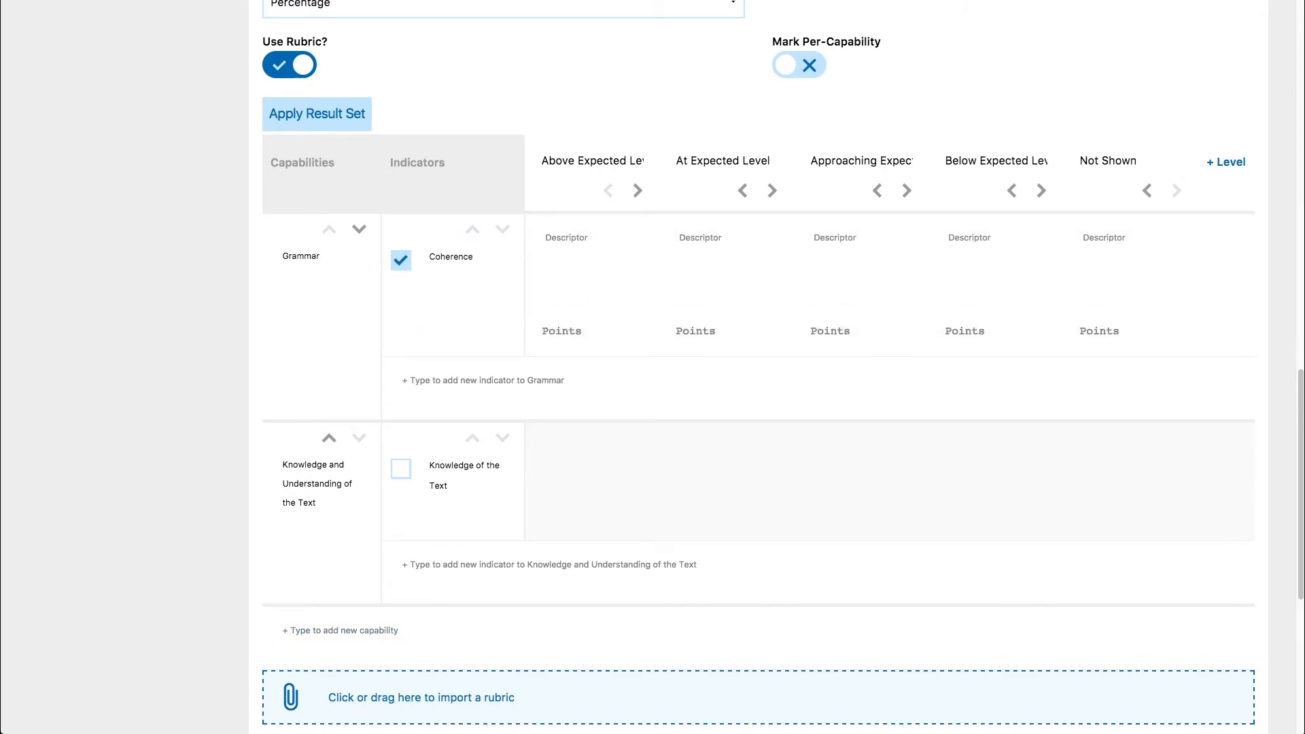
pyautogui.click(568, 236)
pyautogui.write('All ideas and arguments are expressed concisely with vocabulary appropriate to the context.')
# - Fill Coherence descriptors: At Expected "Sentences are well constructed and are linked together to form a coherent discussion."; Approaching "Grammar and mechanics of sentences is mostly correct."
pyautogui.click(690, 253)
pyautogui.write('Sentences are well constructed and are linked together to form a coherent discussion.')
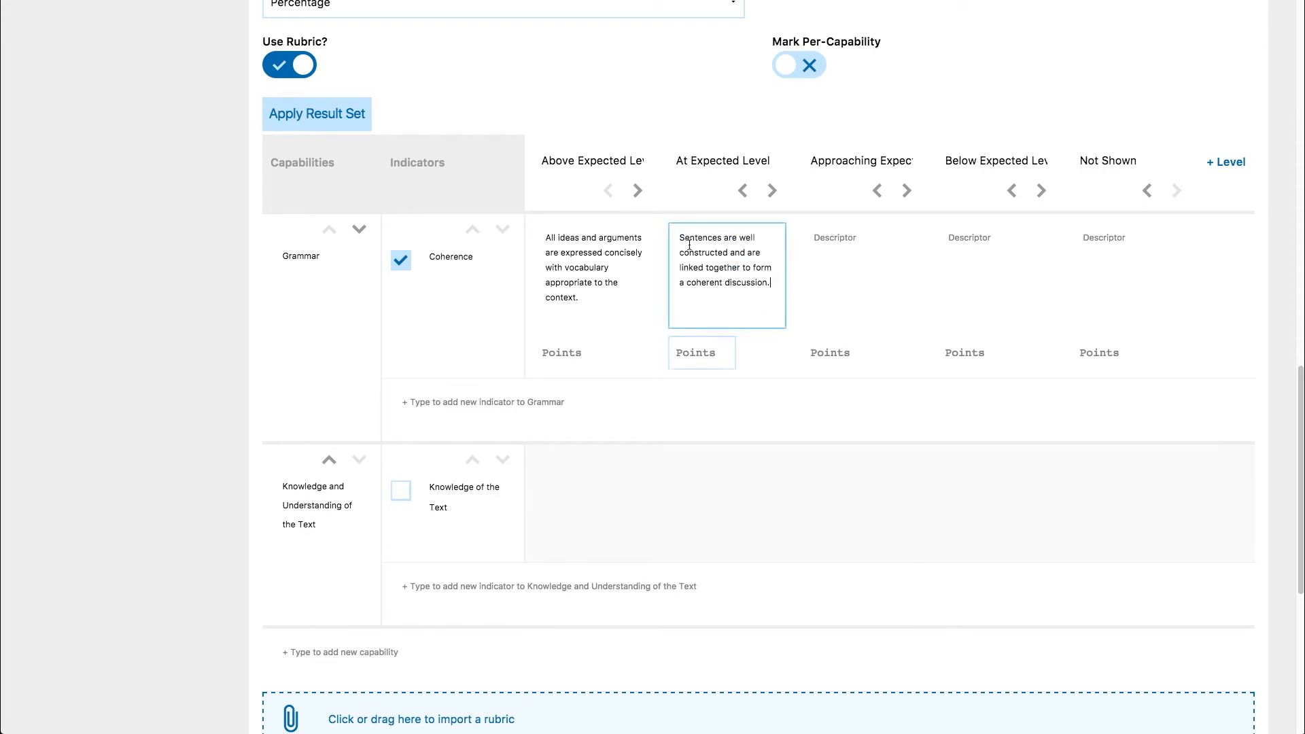
pyautogui.click(837, 245)
pyautogui.write('Grammar and mechanics of sentences is mostly correct.')
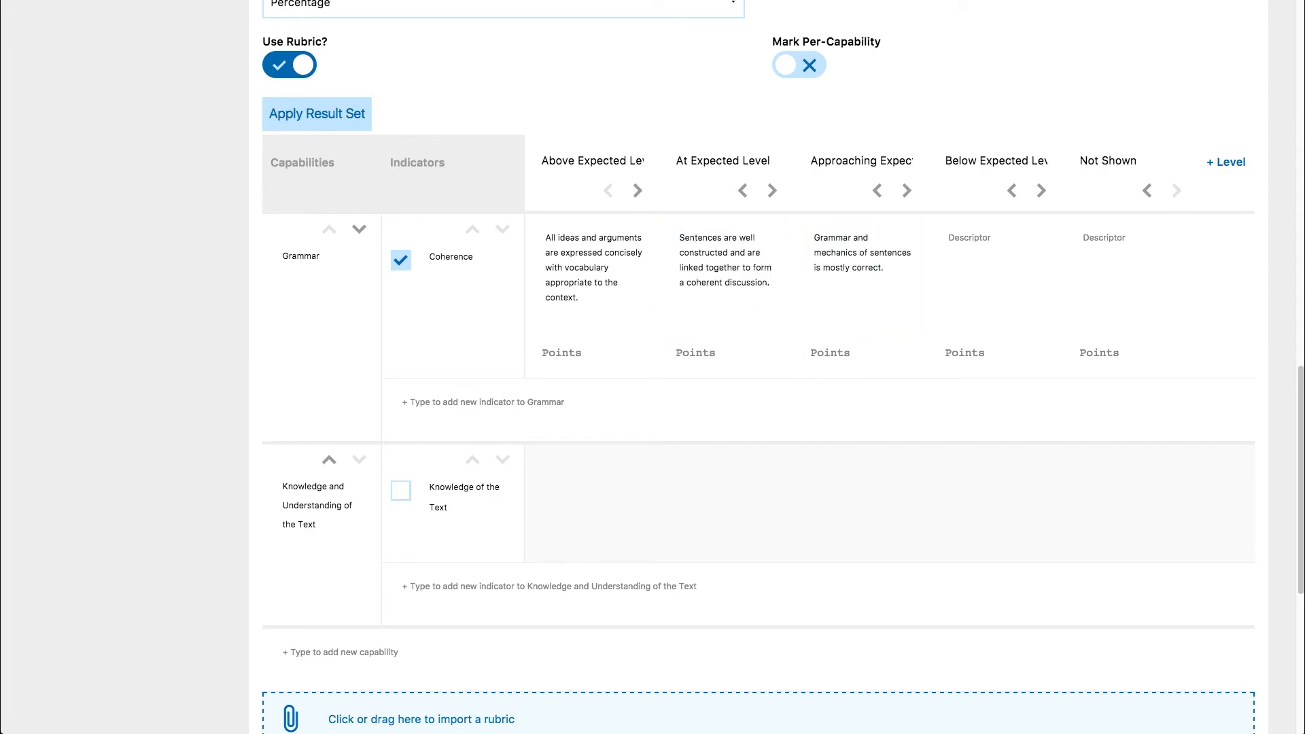
# - Describe Coherence at Below Expected Level as "Basic idea of sentences is understood." and at Not Shown as "Not Shown"
pyautogui.click(992, 258)
pyautogui.write('Basic idea of sentences is understood.')
pyautogui.click(1098, 248)
pyautogui.write('Not Shown')
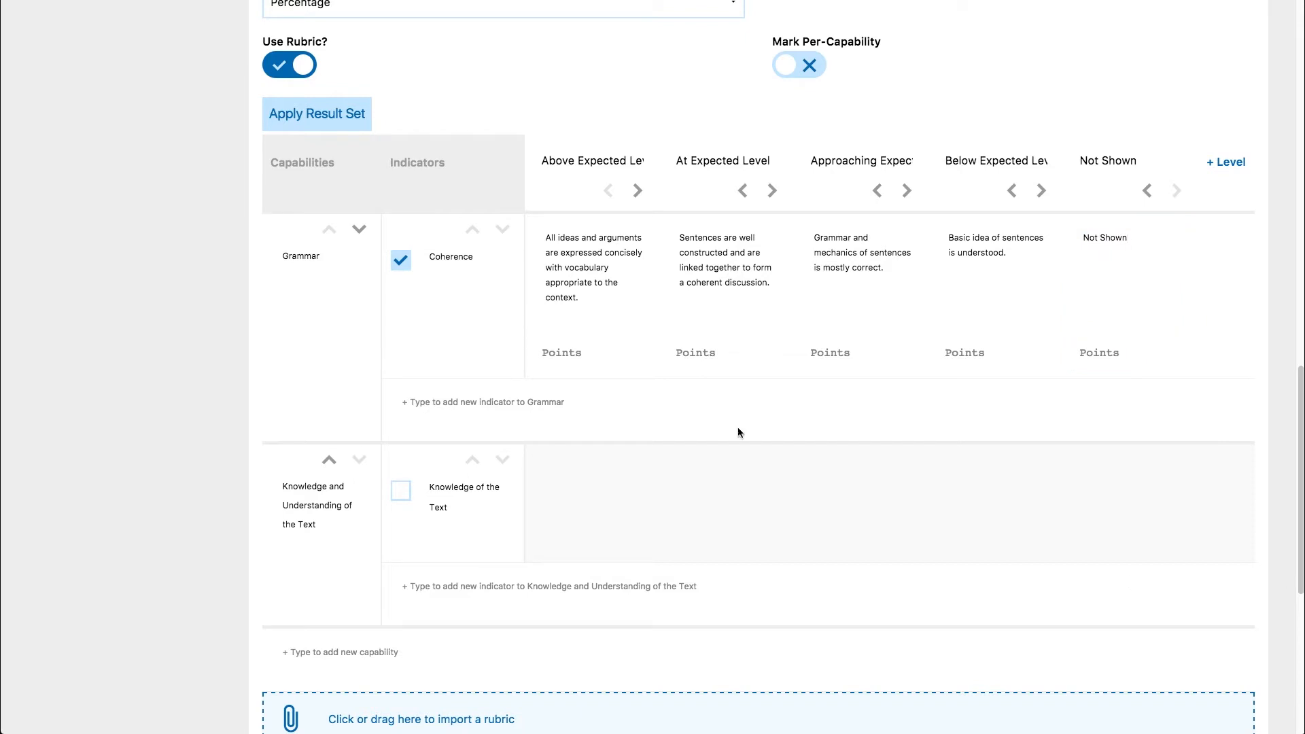
# - Assign the Coherence indicator's points as 4, 3, 2, 1 and 0 from Above Expected Level through Not Shown
pyautogui.click(553, 351)
pyautogui.write('4')
pyautogui.click(676, 350)
pyautogui.write('3')
pyautogui.click(805, 360)
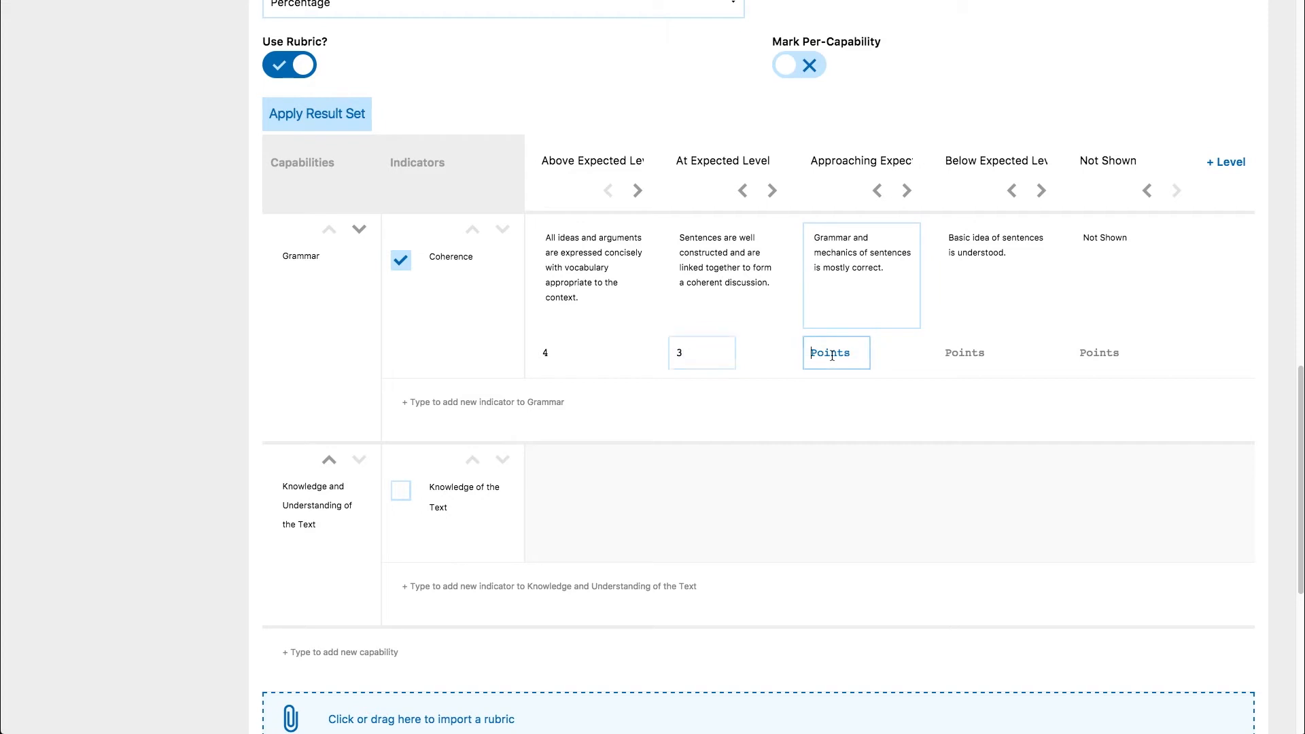
pyautogui.write('2')
pyautogui.click(956, 355)
pyautogui.write('1')
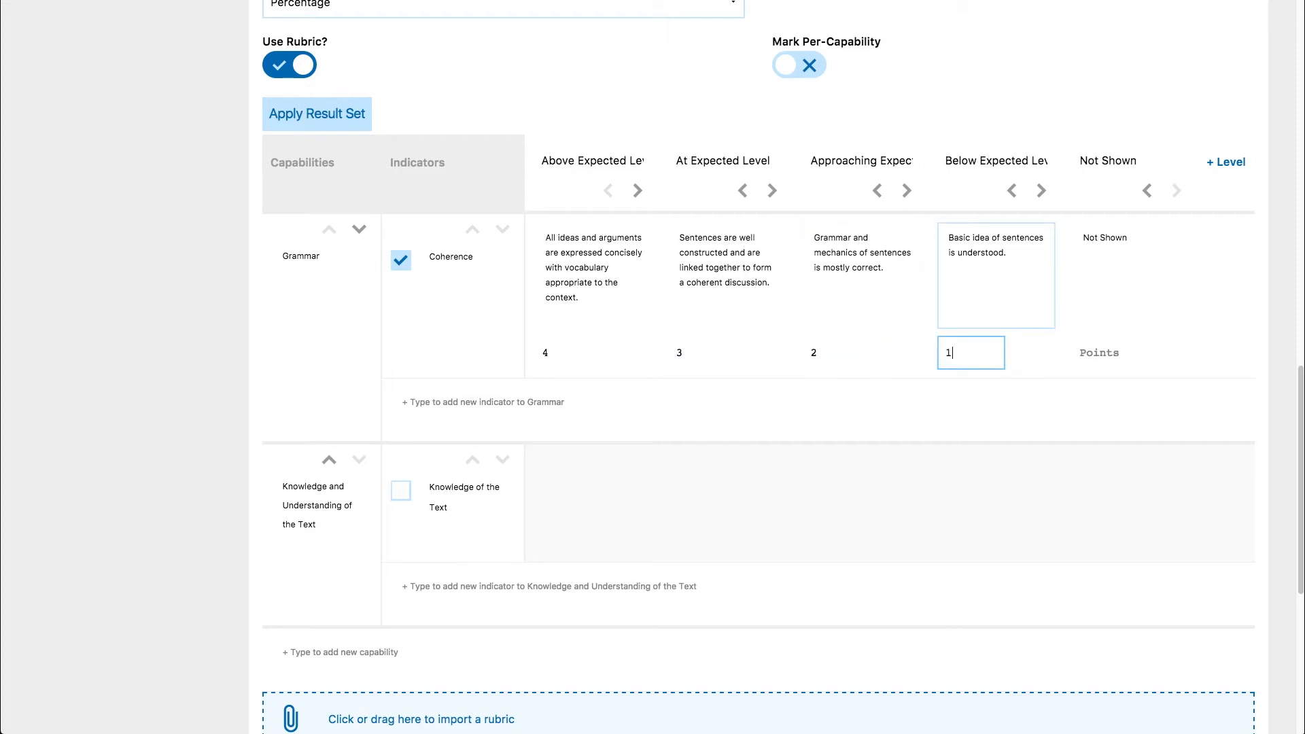
pyautogui.click(1078, 358)
pyautogui.write('0')
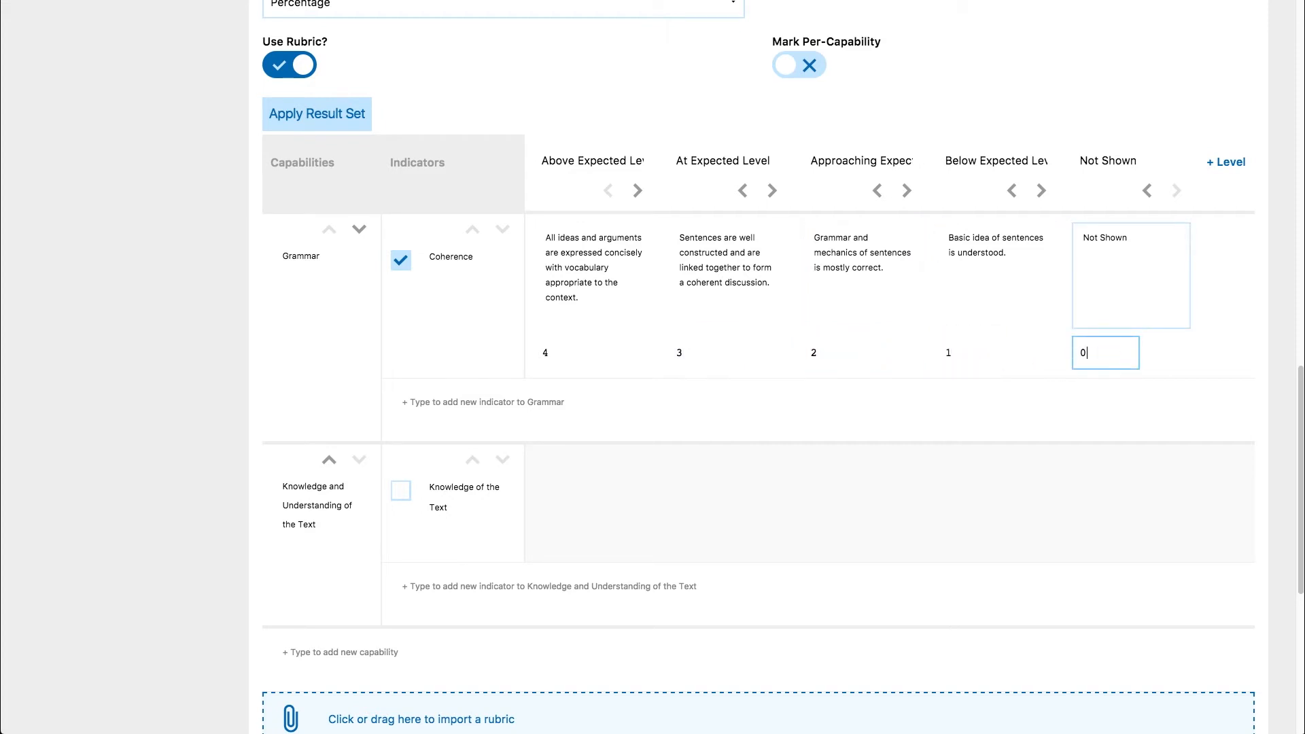
# - Enable Knowledge of the Text and describe Above Expected Level as demonstrating understanding of the text's complexity through elaboration, insights and reflections of main ideas and themes
pyautogui.click(456, 504)
pyautogui.click(565, 472)
pyautogui.write('Demonstrates an understanding of the complexity of the text through elaboration, insights and reflections of the main ideas and themes relevant to the essay question.')
pyautogui.press('Tab')
# - Describe At Expected "Examines how relevant themes and ideas relate to essay topic through examples and evidence."; Approaching "Identifies and discusses themes and ideas relevant to essay topic."
pyautogui.click(703, 472)
pyautogui.write('Examines how relevant themes and ideas relate to essay topic through examples and evidence.')
pyautogui.click(836, 475)
pyautogui.write('Identifies and discusses themes and ideas relevant to essay topic.')
# - Describe Knowledge of the Text at Below Expected Level as "Refers to main ideas and themes of text." and at Not Shown as "Not Shown"
pyautogui.click(970, 473)
pyautogui.write('Refers to main ideas and themes of text.')
pyautogui.click(1098, 473)
pyautogui.write('Not Shown')
pyautogui.press('Tab')
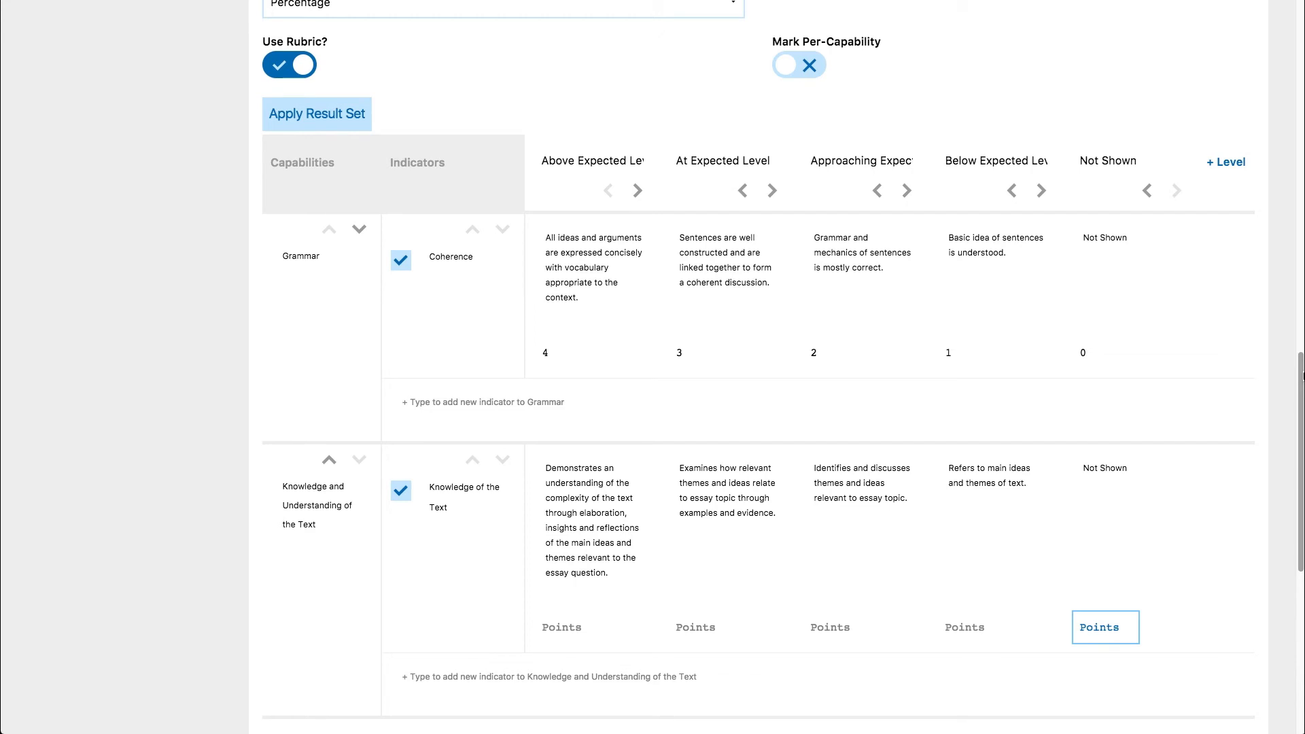
# - Reverse the order of the first four rubric levels to Below, Approaching, At and Above Expected Level
pyautogui.click(637, 191)
pyautogui.click(771, 191)
pyautogui.click(905, 193)
pyautogui.click(637, 193)
pyautogui.click(771, 194)
pyautogui.click(637, 192)
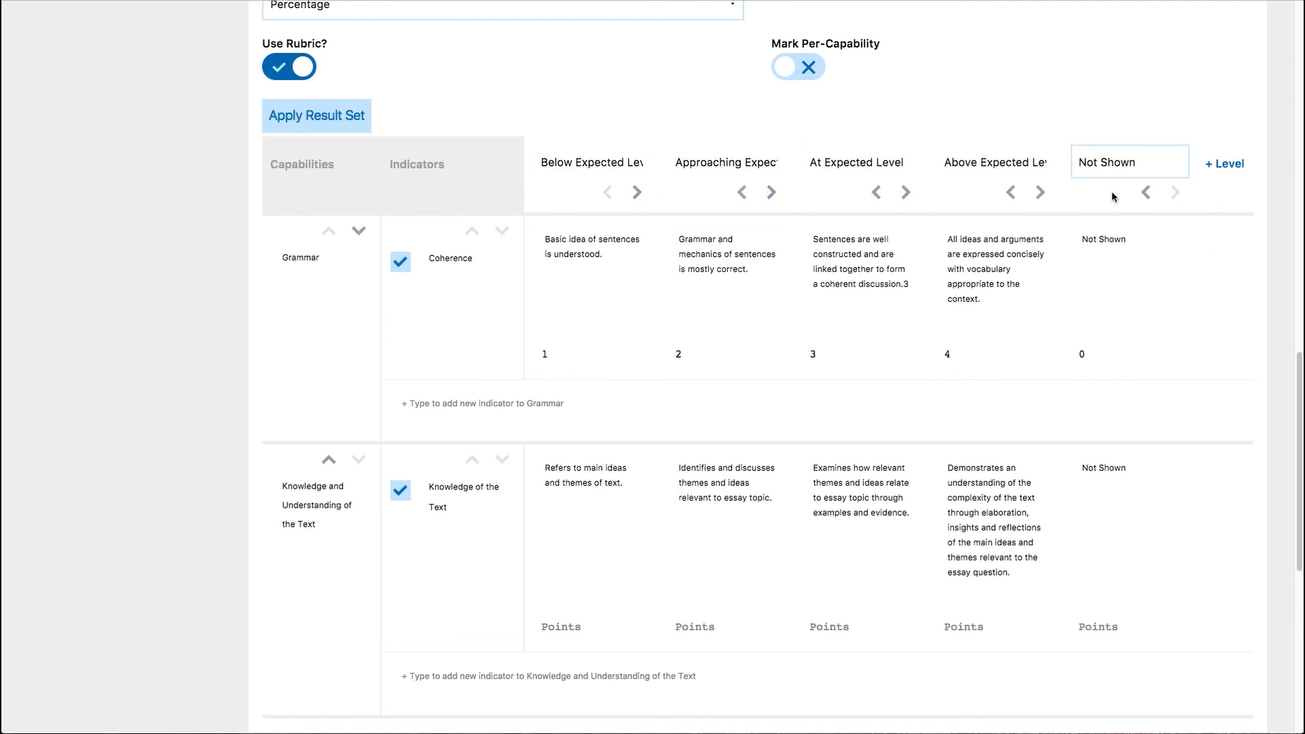
# - Move the Not Shown level to the front of the rubric, before Below Expected Level
pyautogui.click(1145, 192)
pyautogui.click(1011, 193)
pyautogui.click(876, 192)
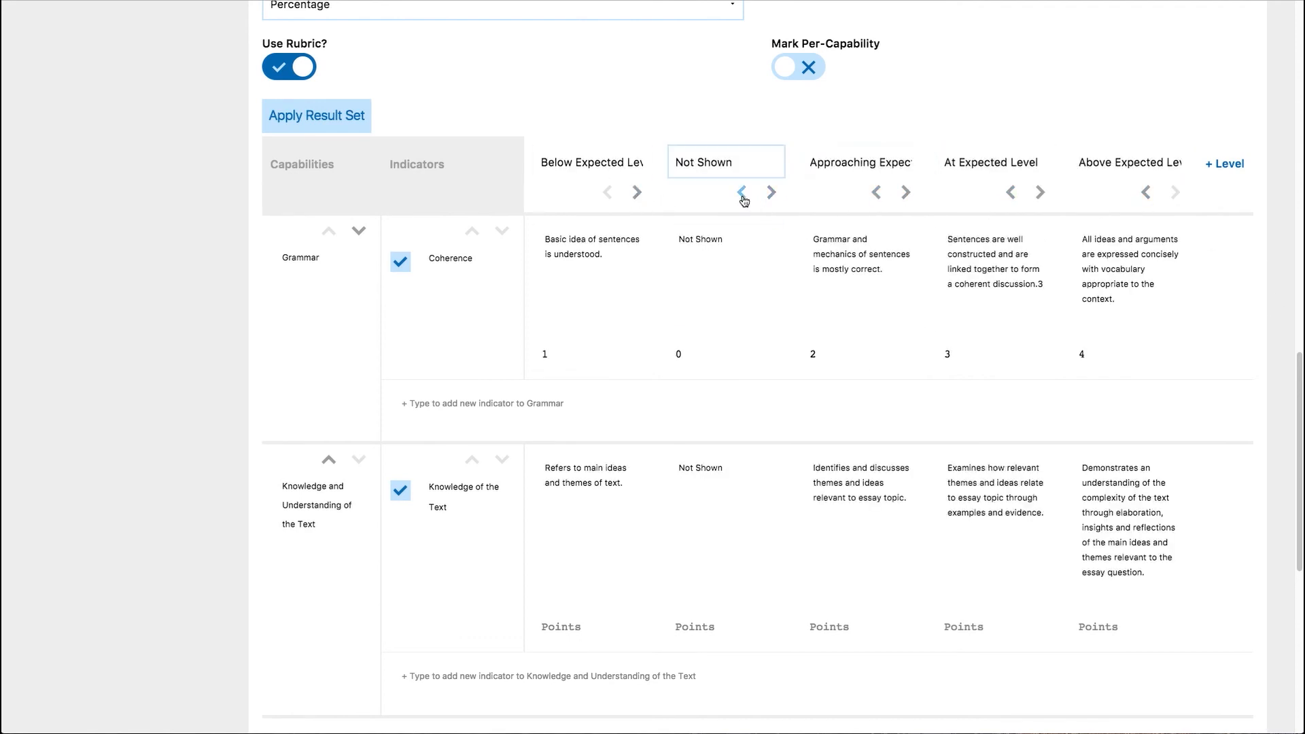
pyautogui.click(741, 192)
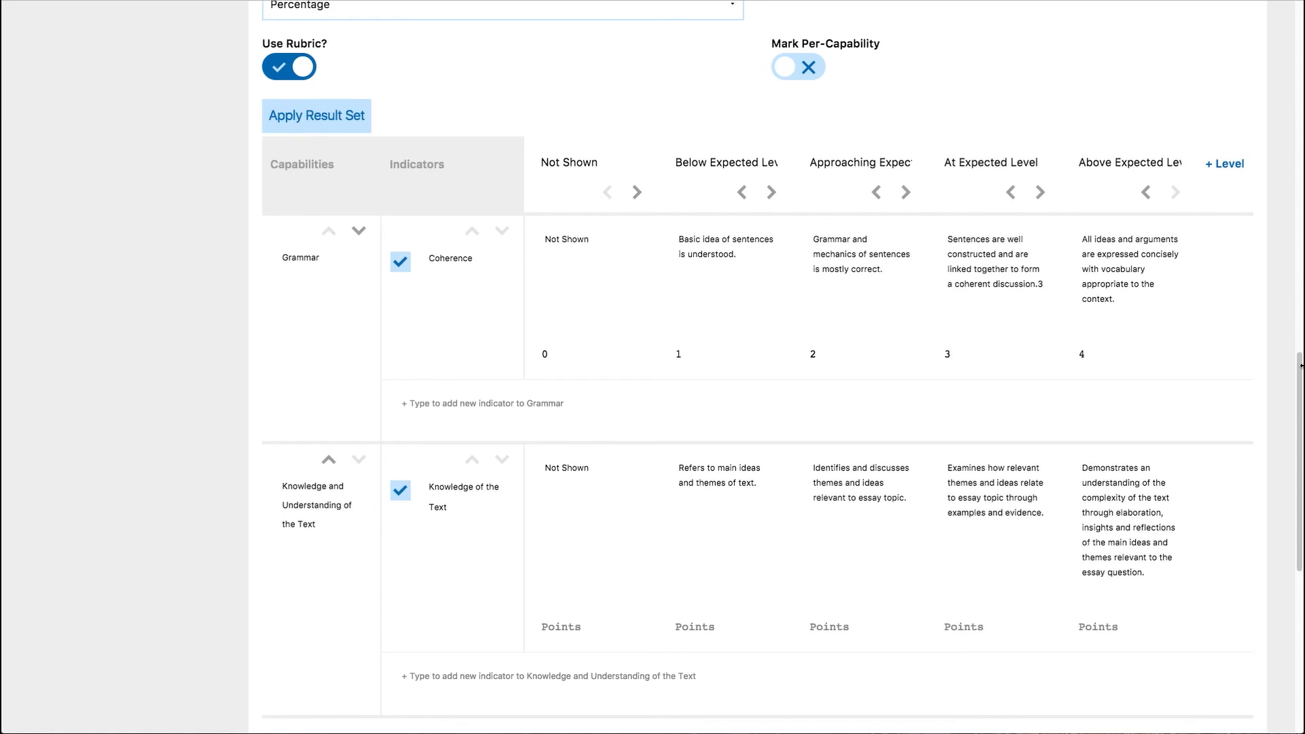
# - Create the due work with its rubric
pyautogui.scroll(-6, 782, 367)
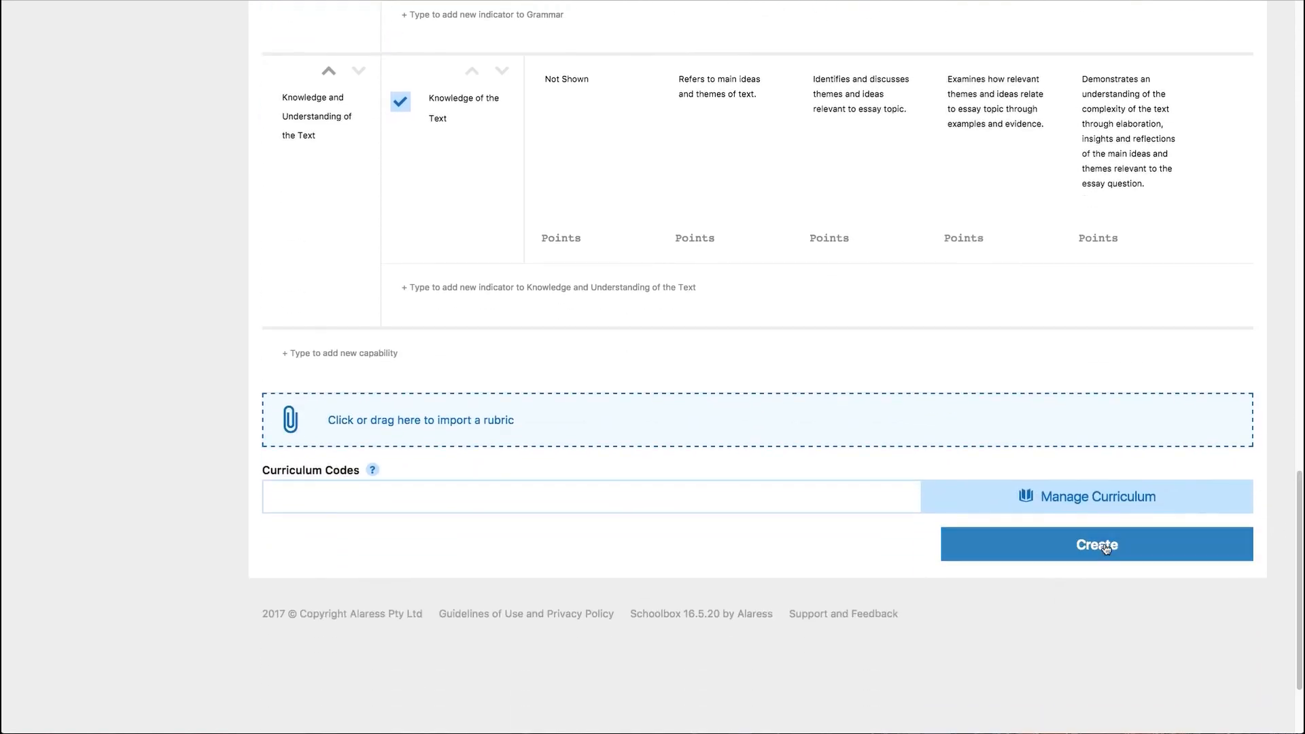